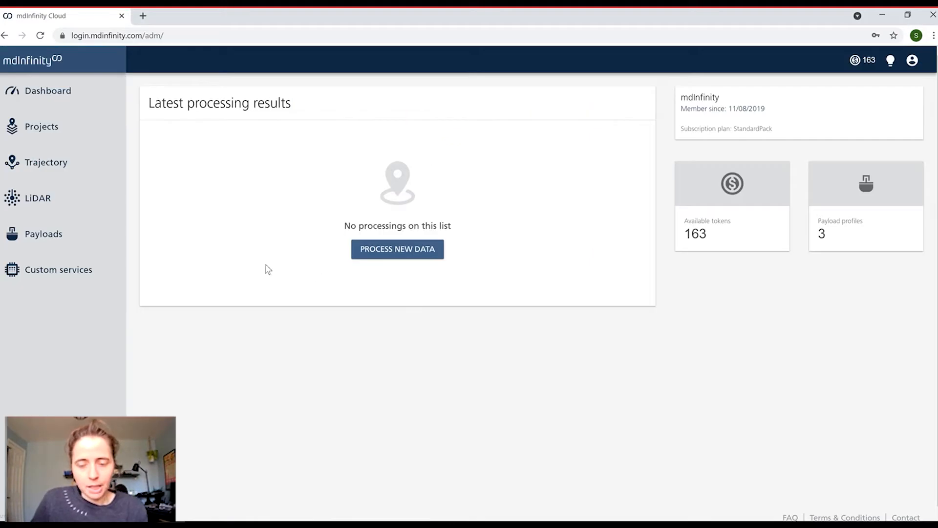
- Start a new trajectory processing task
click(44, 174)
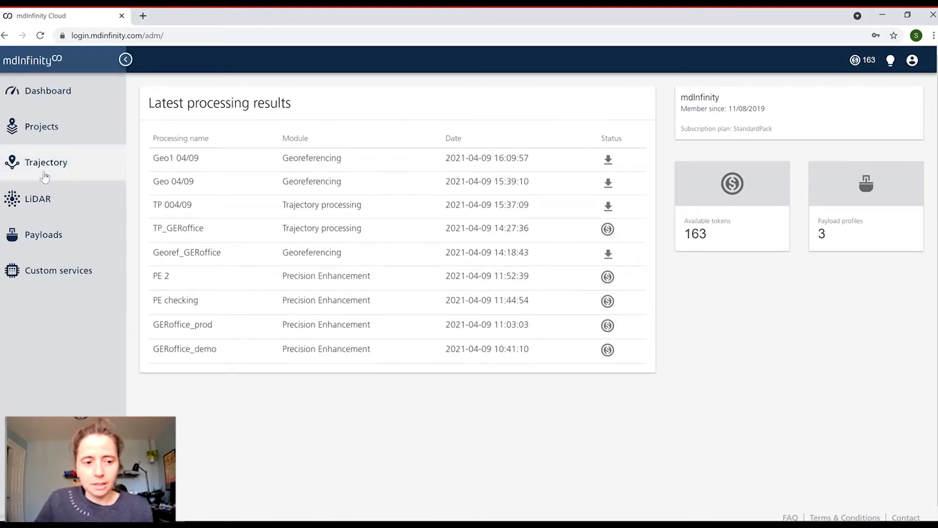
click(62, 195)
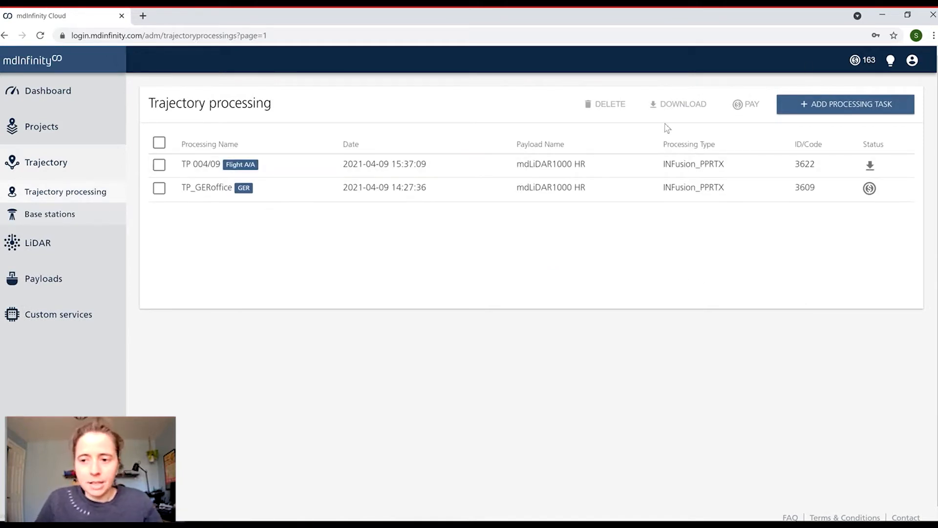
click(850, 111)
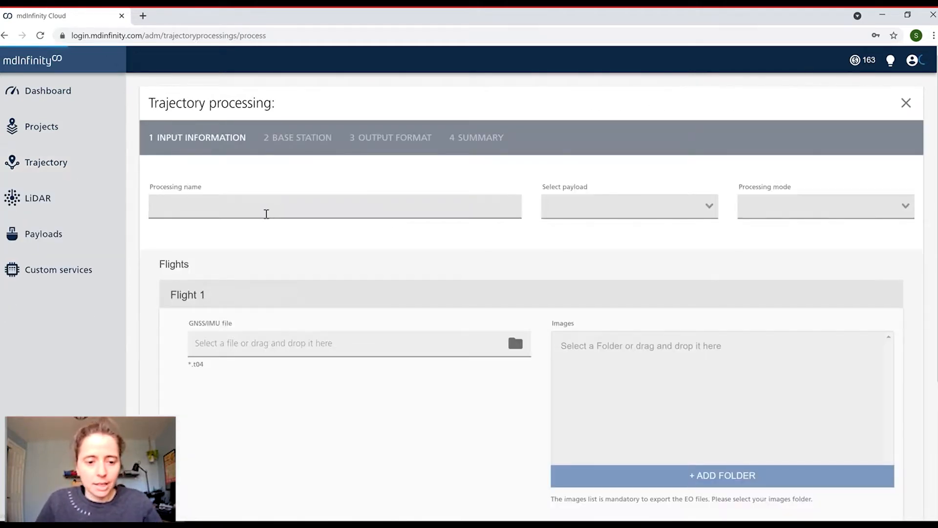
- Rename the first flight of the trajectory processing task as Flight SN045
scroll(293, 210, down, 3)
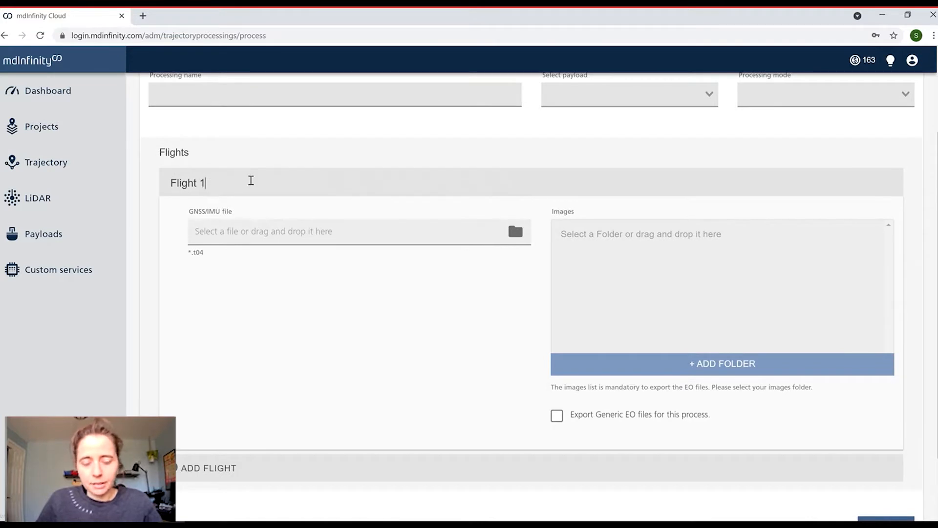
key(BackSpace)
key(BackSpace)
key(BackSpace)
key(BackSpace)
key(BackSpace)
key(BackSpace)
key(BackSpace)
key(BackSpace)
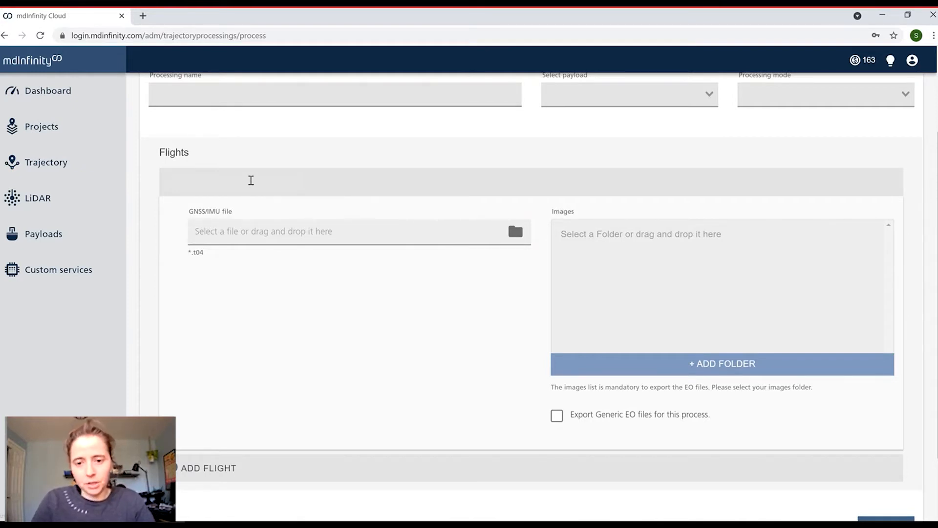
text(Fli)
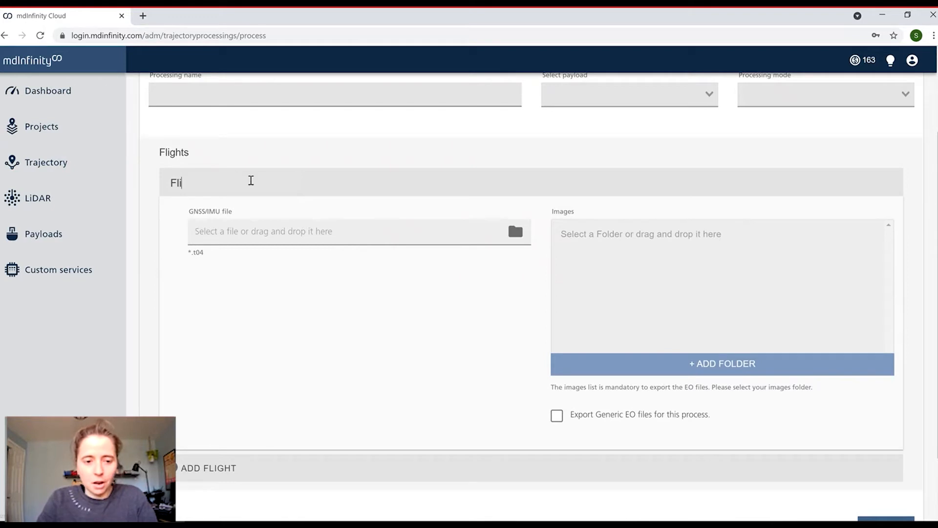
text(ght SN045)
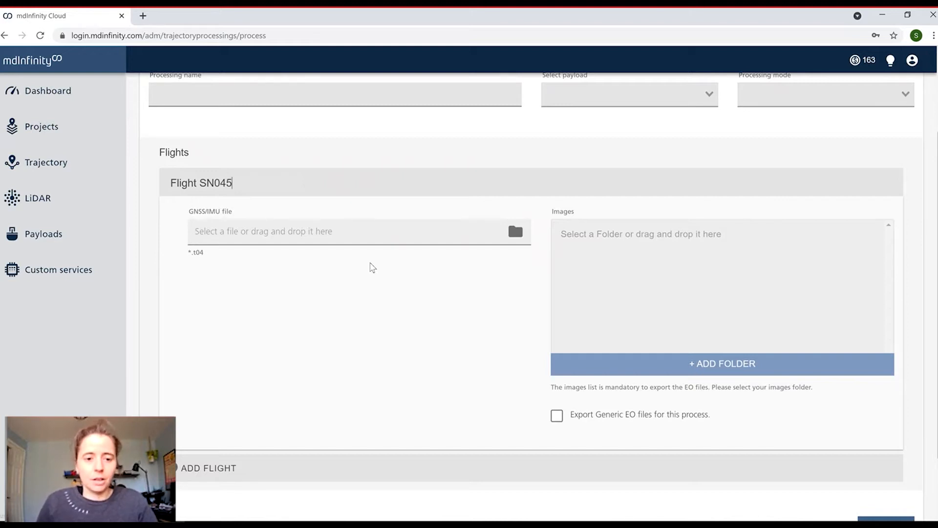
scroll(379, 270, up, 1)
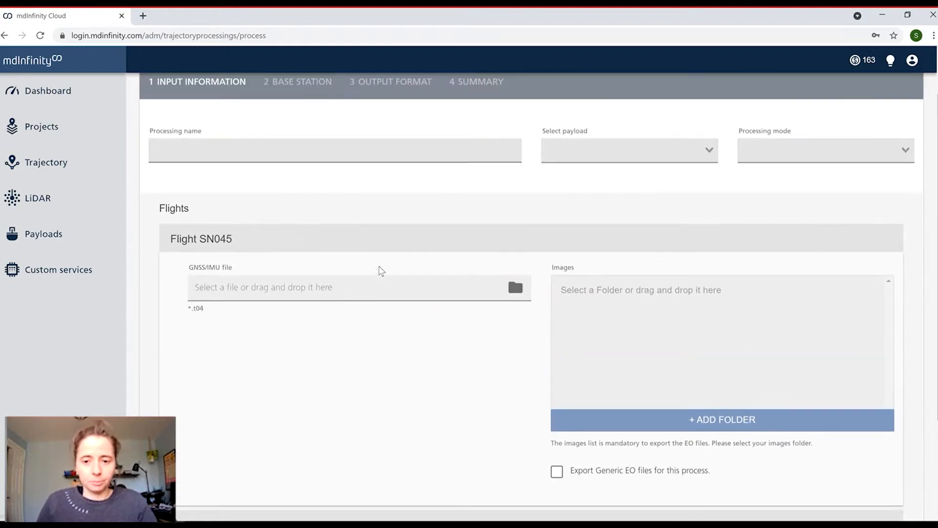
scroll(382, 271, down, 1)
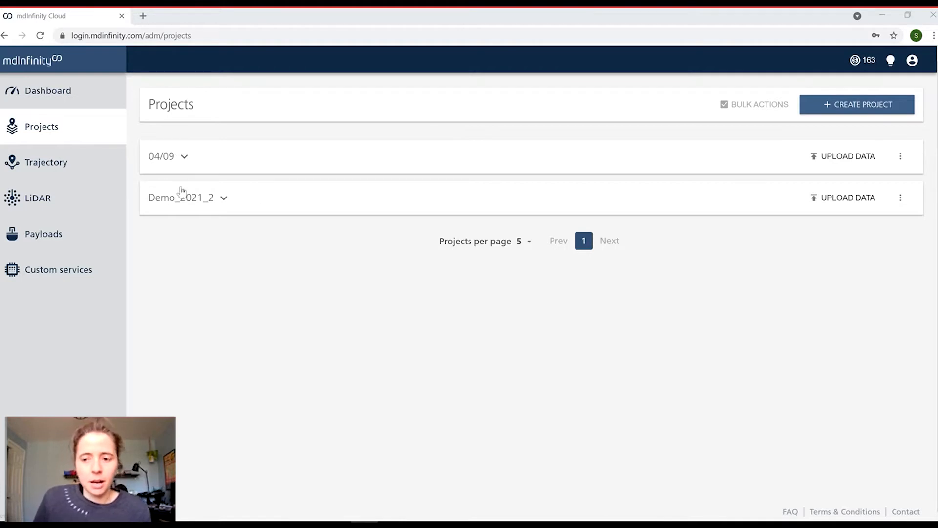
- View the contents of project 04/09, collapse it, and expand project Demo_2021_2
click(190, 160)
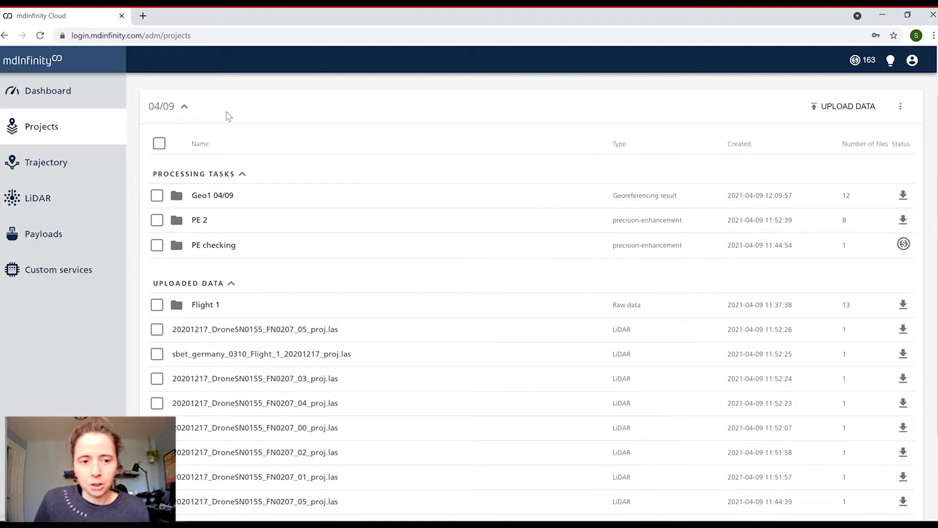
click(190, 109)
click(222, 200)
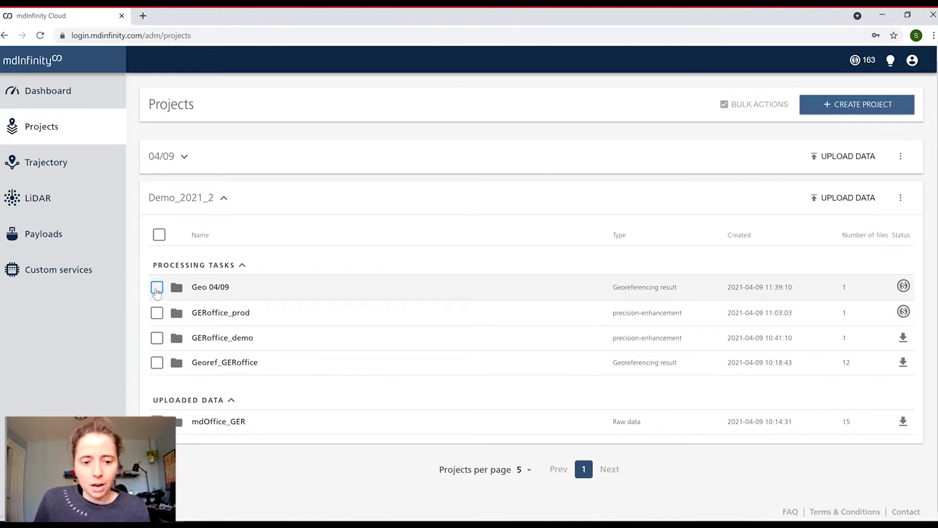
- Select the GERoffice_demo result in Demo_2021_2 and show the actions available for that project
click(157, 338)
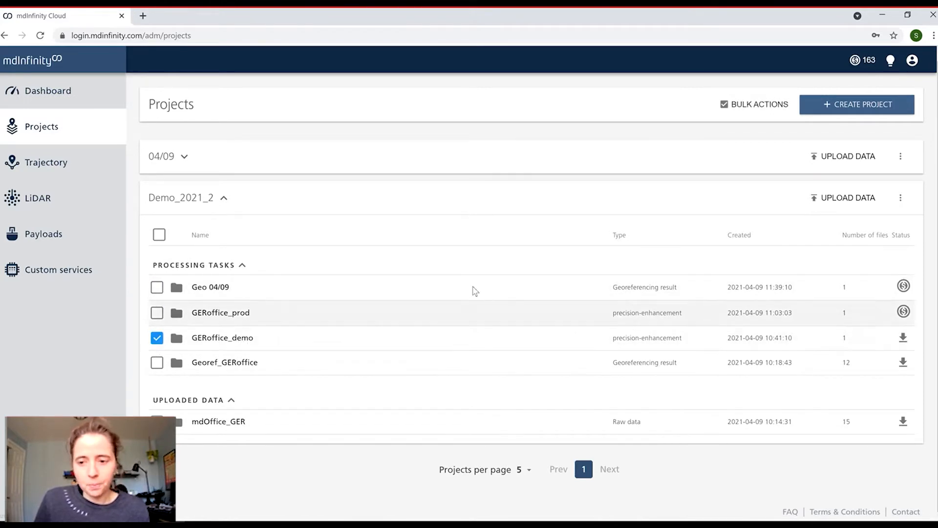
click(902, 199)
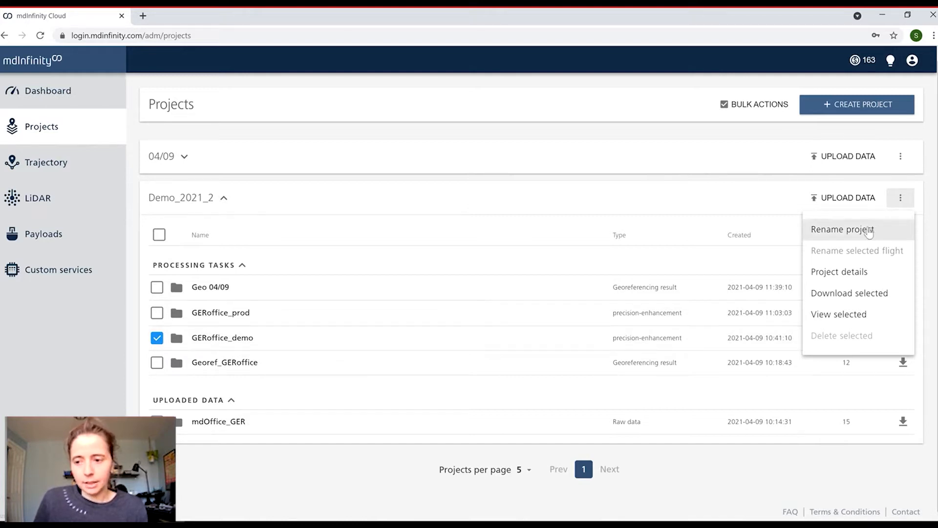
click(899, 203)
click(900, 200)
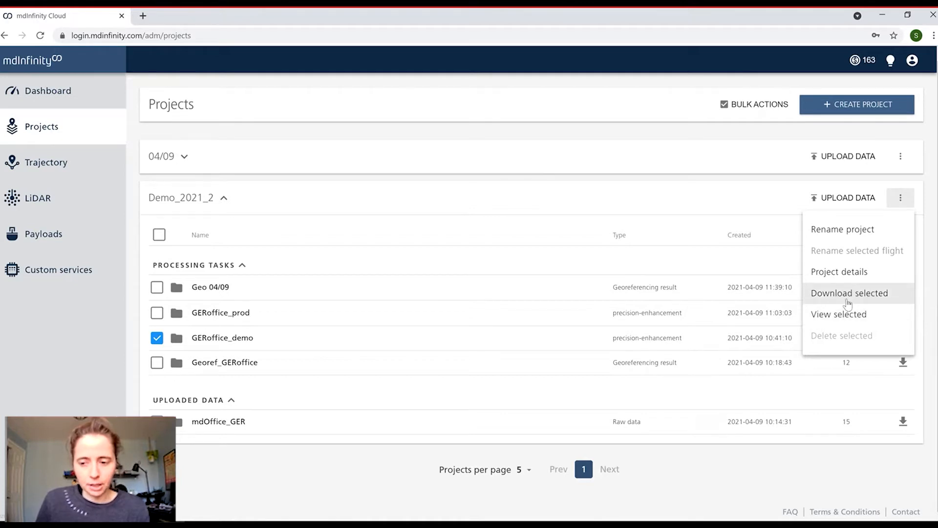
- Expand the GERoffice_demo and Georef_GERoffice folders and examine the LAS files they contain
click(234, 348)
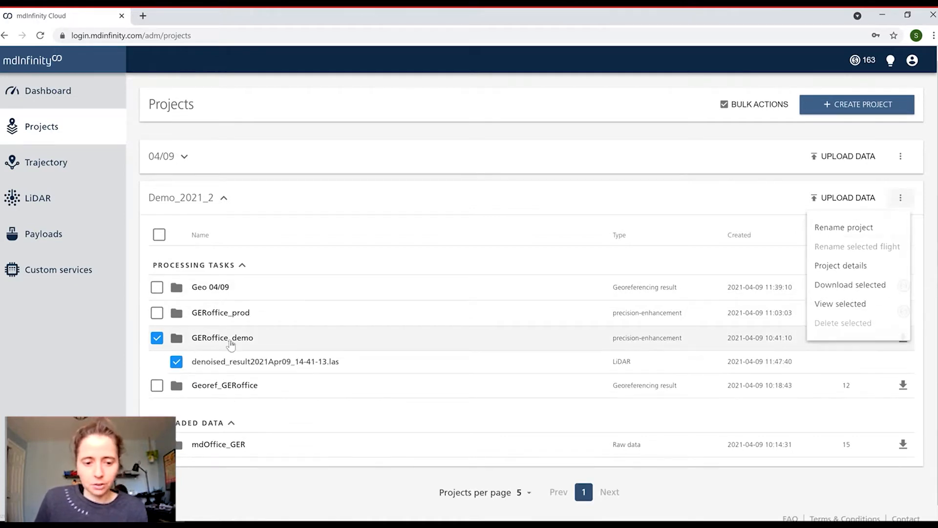
scroll(205, 337, down, 1)
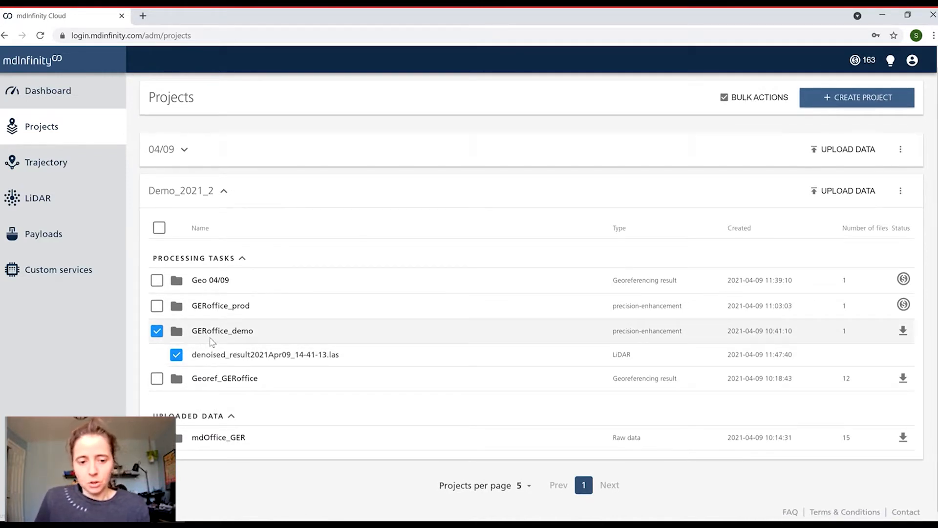
click(227, 380)
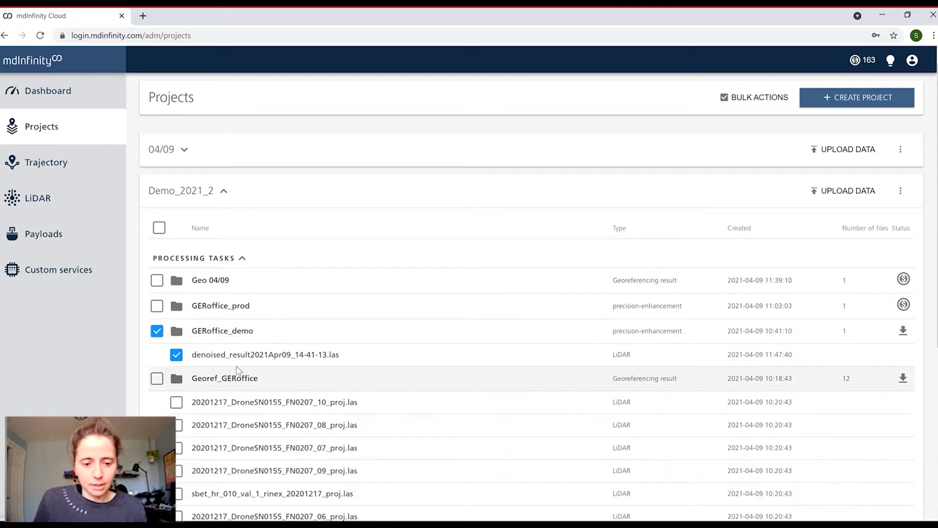
scroll(220, 332, down, 2)
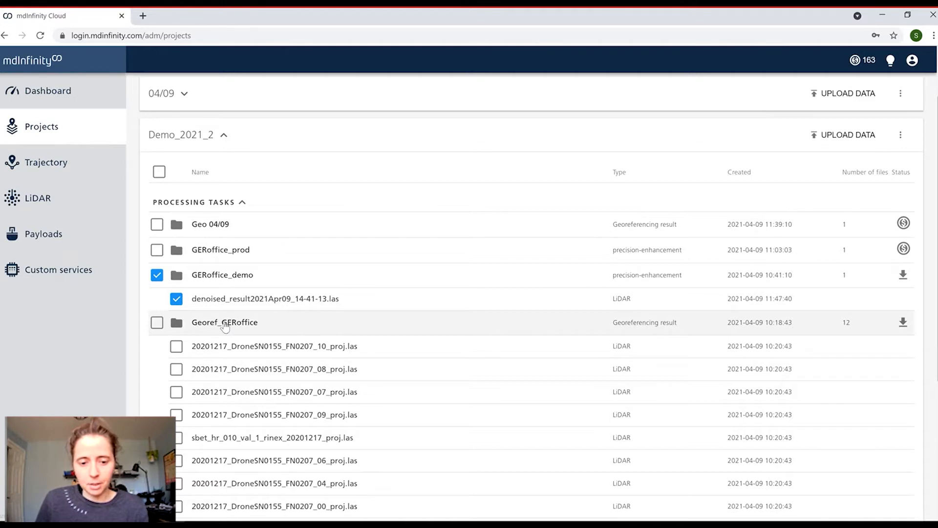
scroll(240, 323, down, 2)
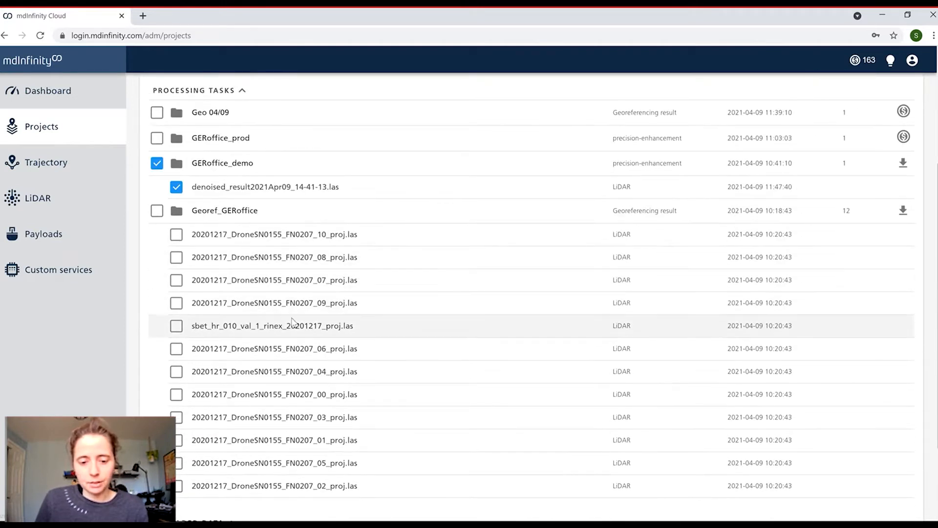
scroll(293, 284, down, 1)
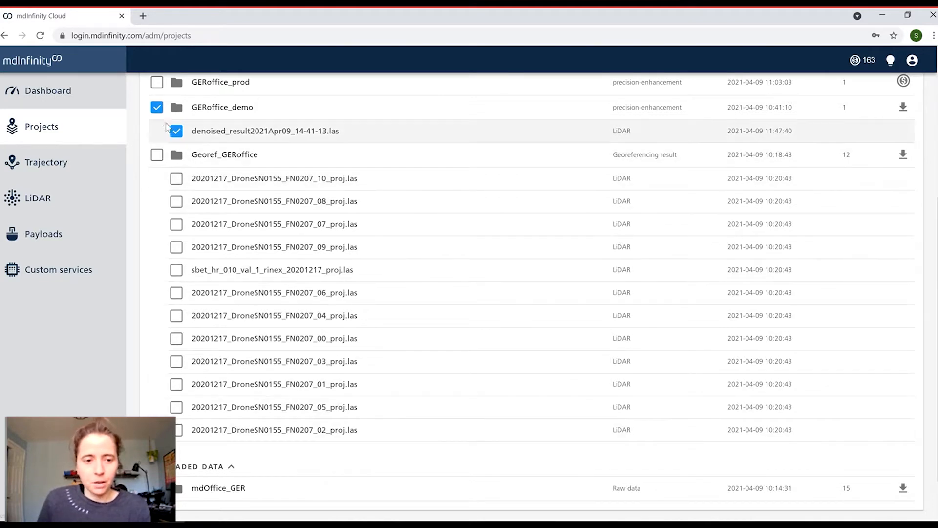
- Deselect GERoffice_demo and select the Georef_GERoffice files 20201217_DroneSN0155_FN0207_10_proj.las, _08_proj.las and _07_proj.las
click(157, 107)
click(176, 179)
click(176, 201)
click(176, 224)
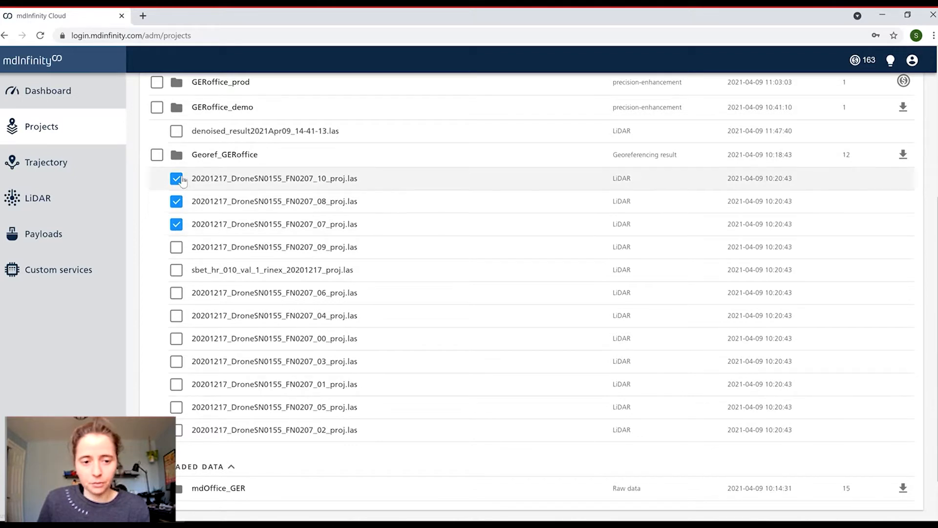
scroll(294, 249, up, 1)
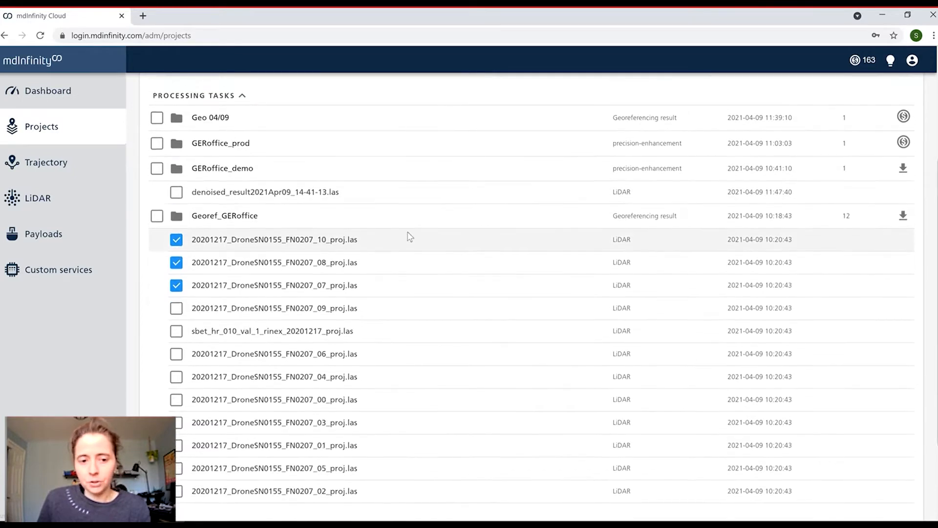
scroll(409, 236, up, 2)
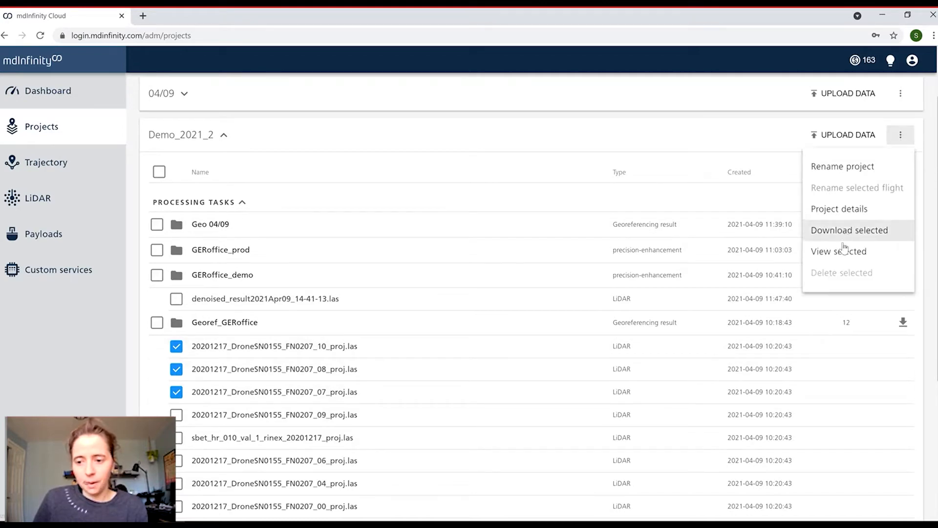
- Select the entire Georef_GERoffice georeferencing result and open it in the point cloud viewer
click(157, 324)
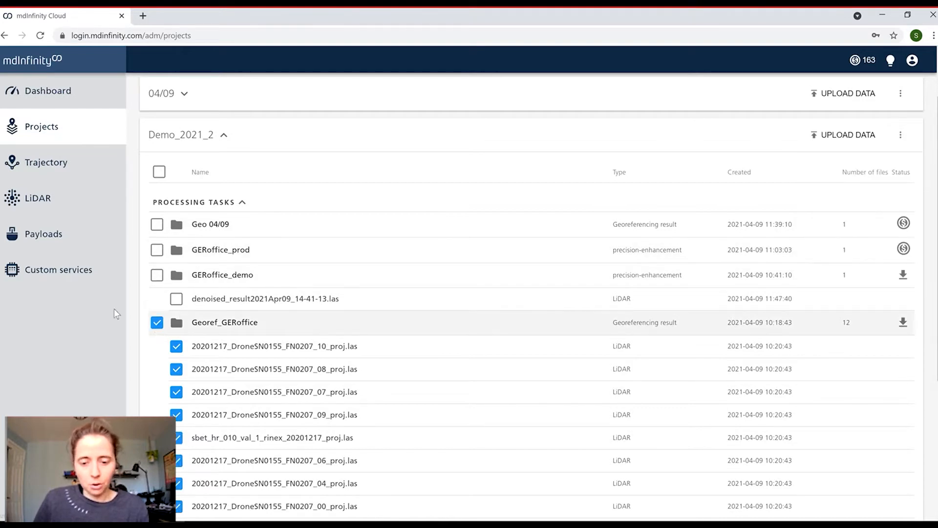
scroll(220, 318, down, 1)
scroll(538, 244, up, 2)
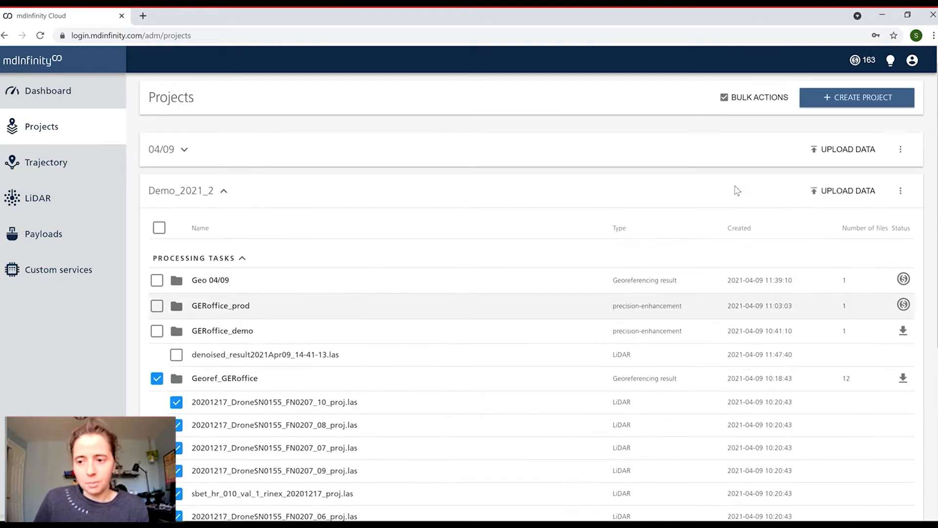
click(901, 190)
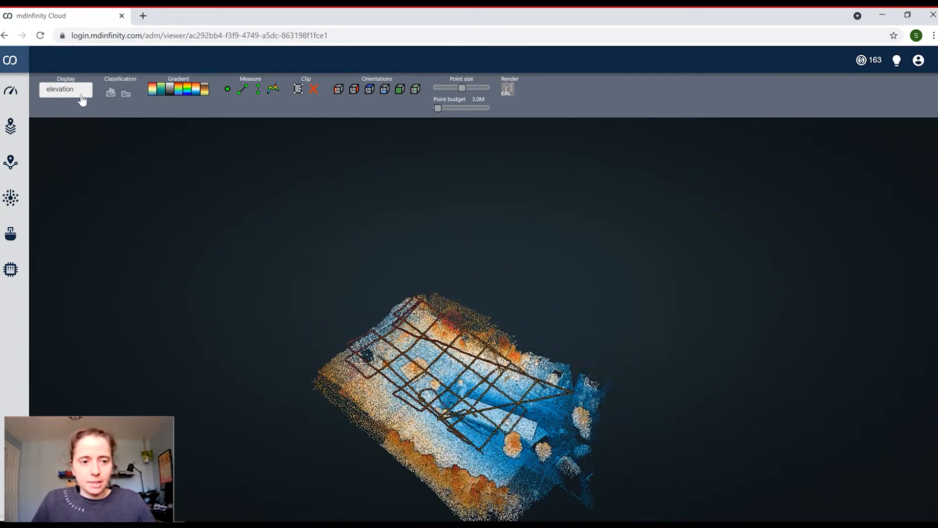
- Set the point cloud display to point source id and examine the flight strips
click(78, 90)
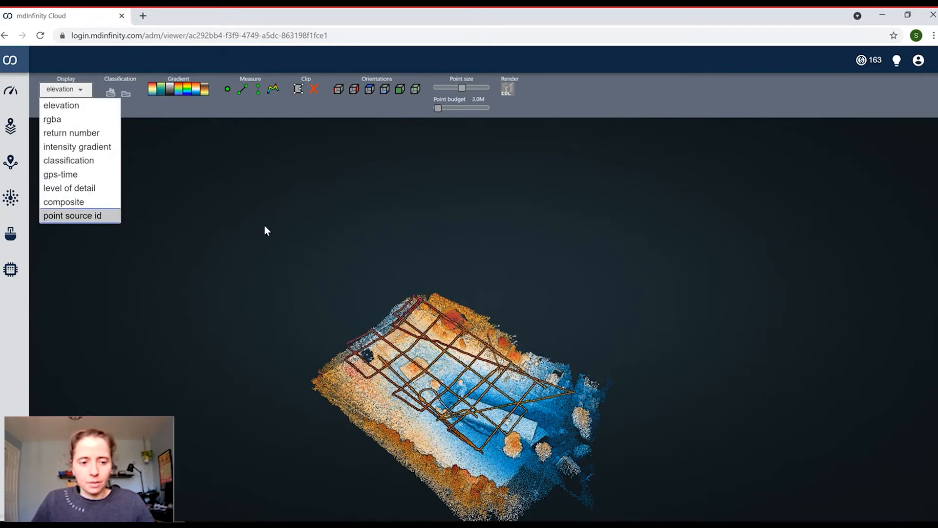
key(Return)
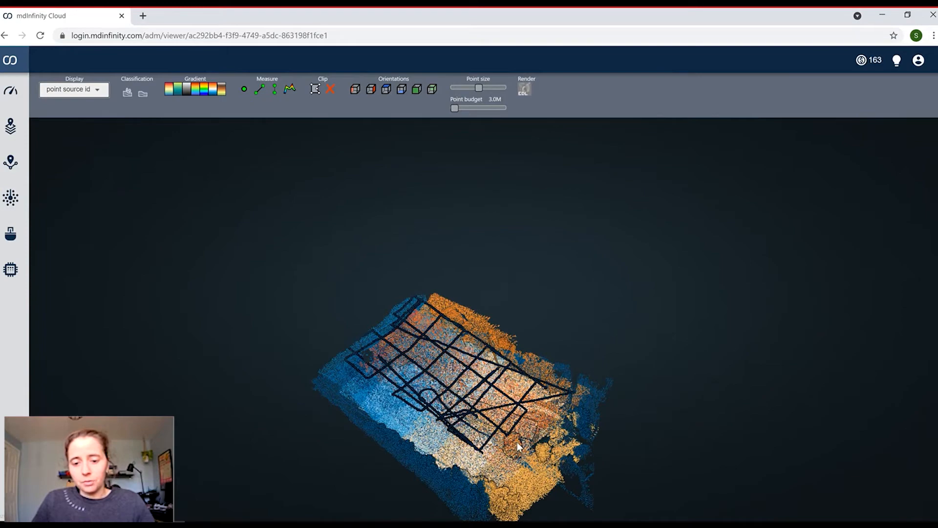
drag(563, 385, 576, 363)
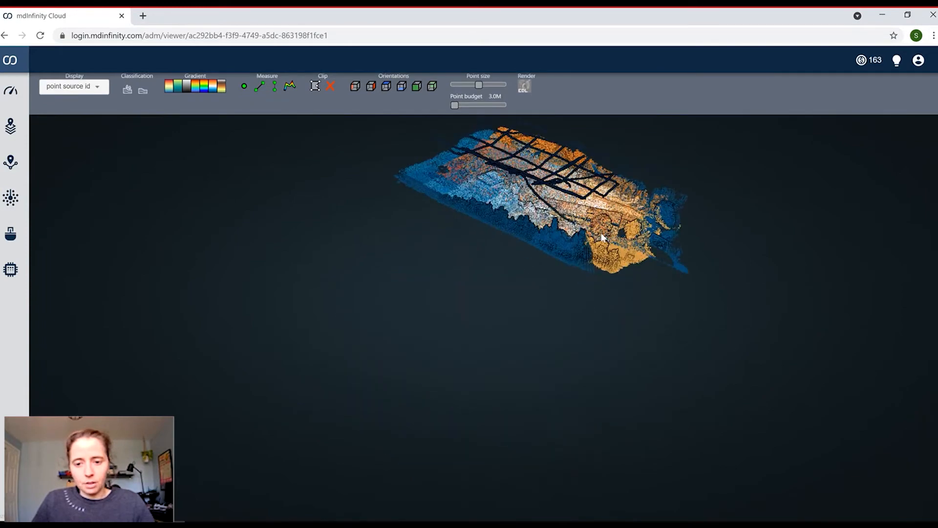
scroll(600, 233, up, 3)
scroll(635, 225, up, 5)
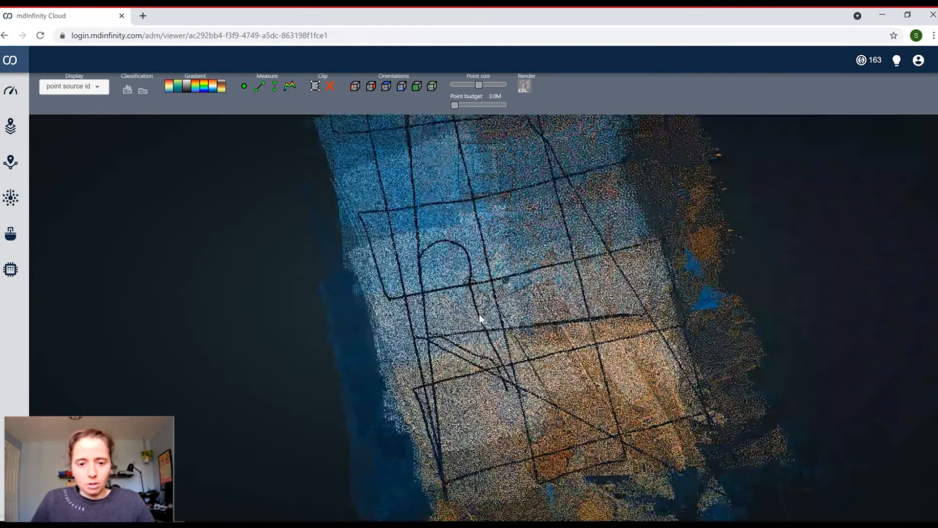
drag(479, 313, 413, 367)
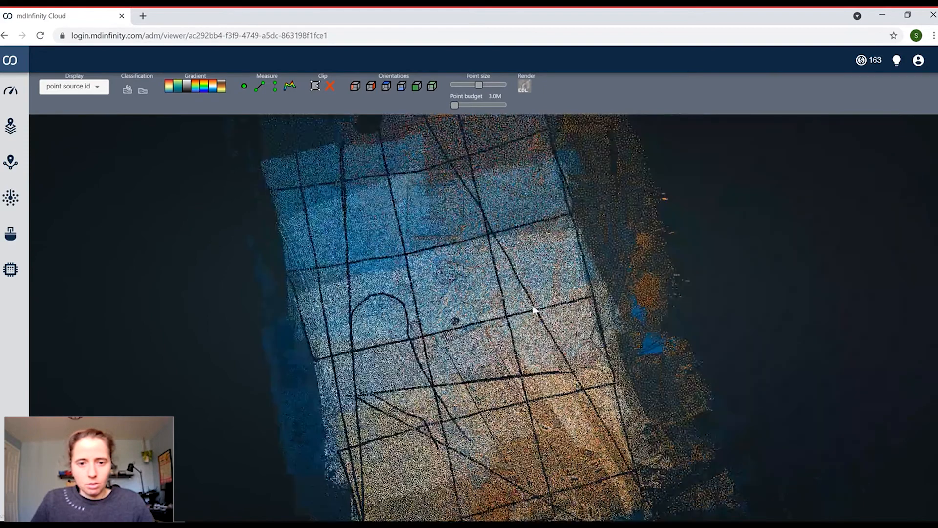
drag(534, 309, 452, 285)
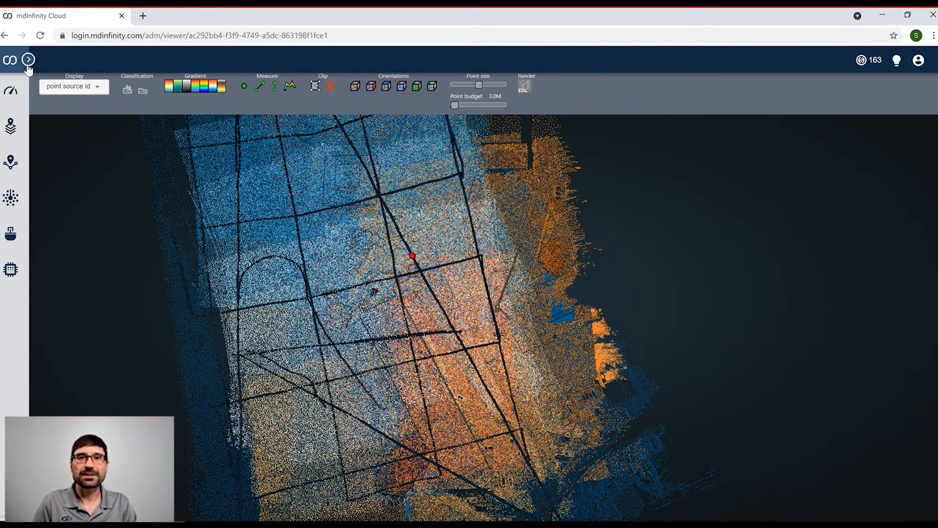
- Start a new LiDAR precision enhancement task
click(28, 67)
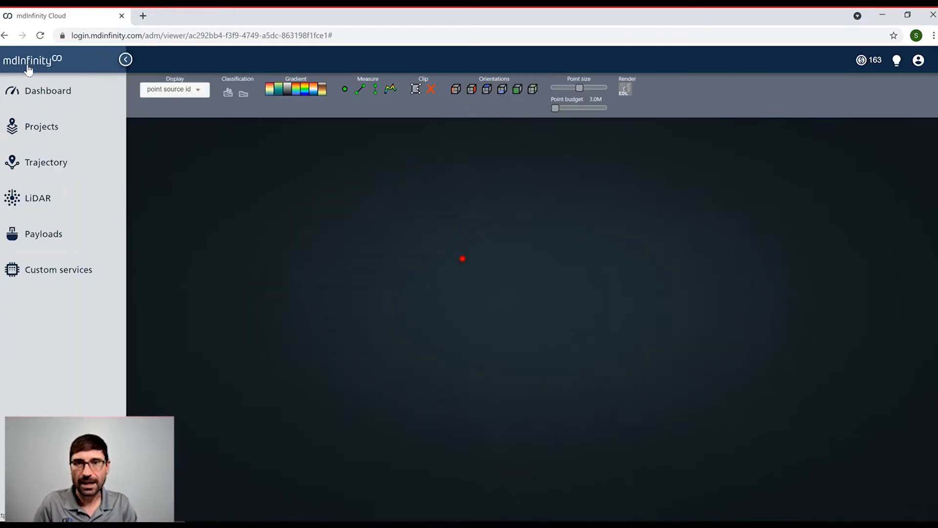
mouse_move(54, 202)
click(60, 246)
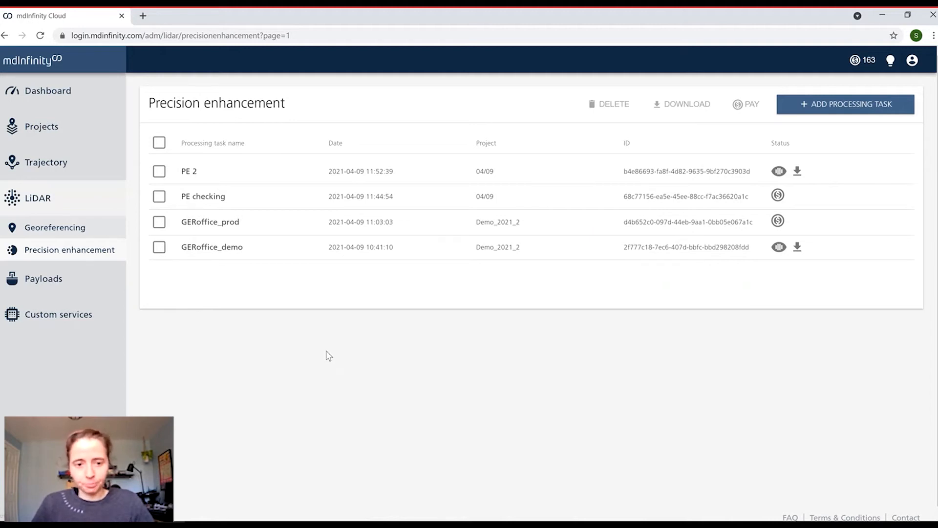
click(865, 108)
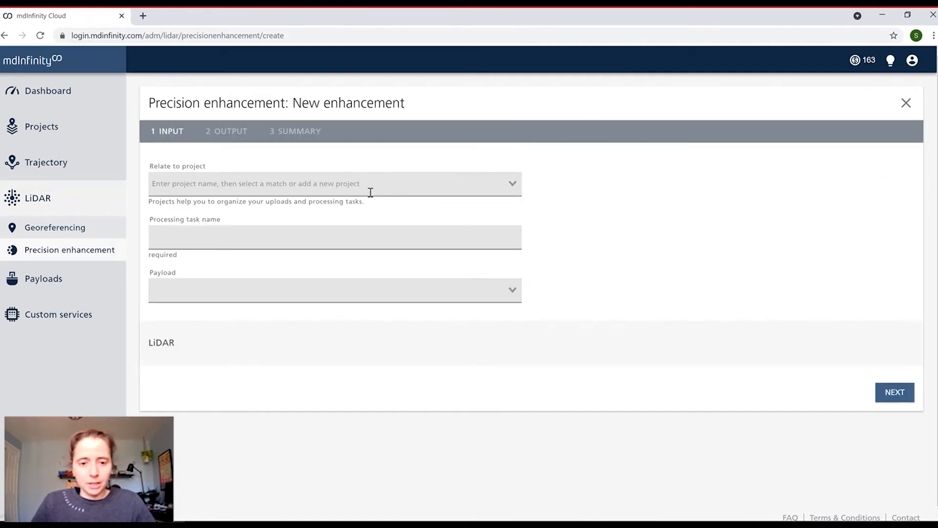
- Relate the enhancement to project Demo_2021_2, name the processing task demo and choose payload mdLiDAR1000HR_GER 8d
click(371, 184)
click(264, 236)
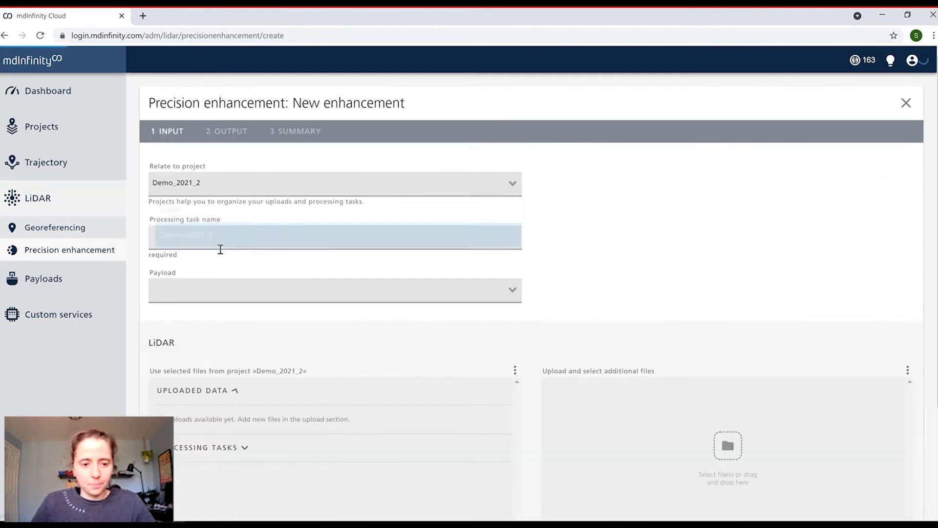
scroll(250, 241, down, 1)
click(235, 181)
text(demo)
click(222, 239)
click(226, 259)
scroll(561, 231, down, 1)
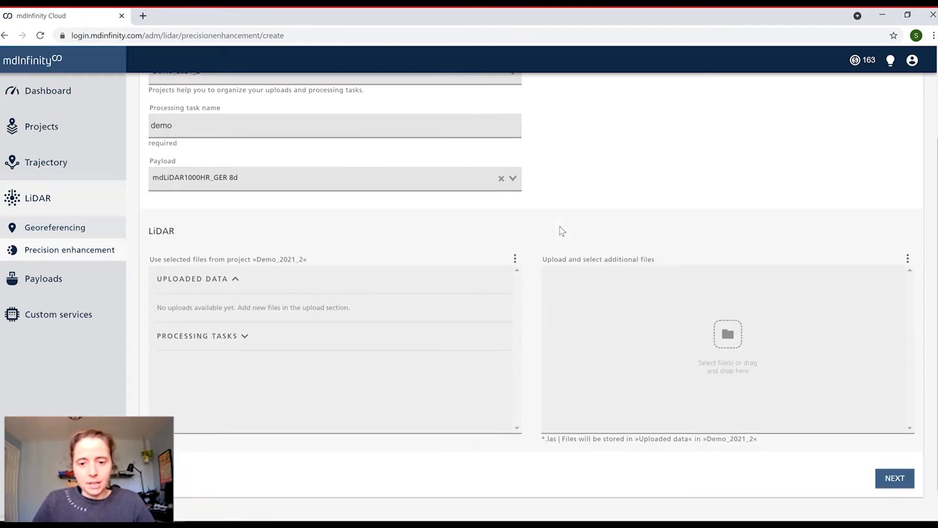
- Select all files of the Georef_GERoffice processing task as LiDAR input for the enhancement
scroll(561, 231, down, 1)
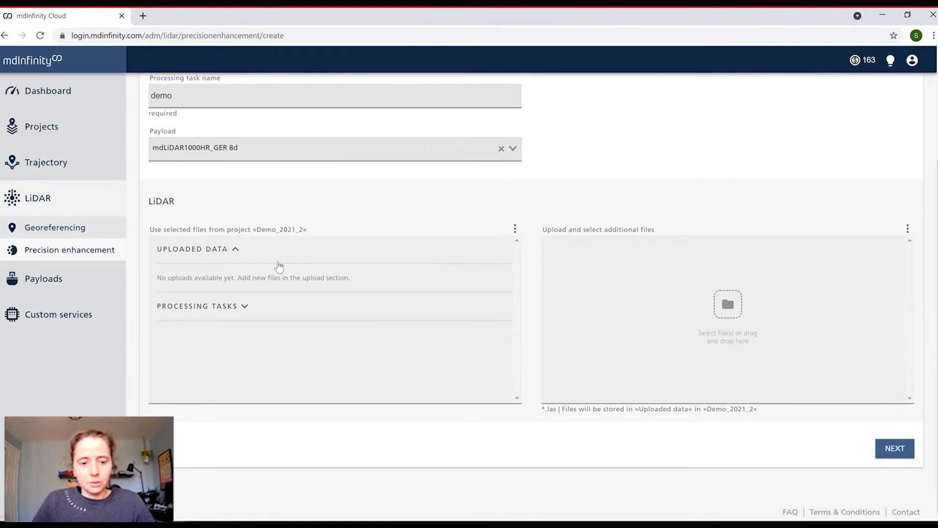
click(245, 307)
scroll(321, 306, down, 1)
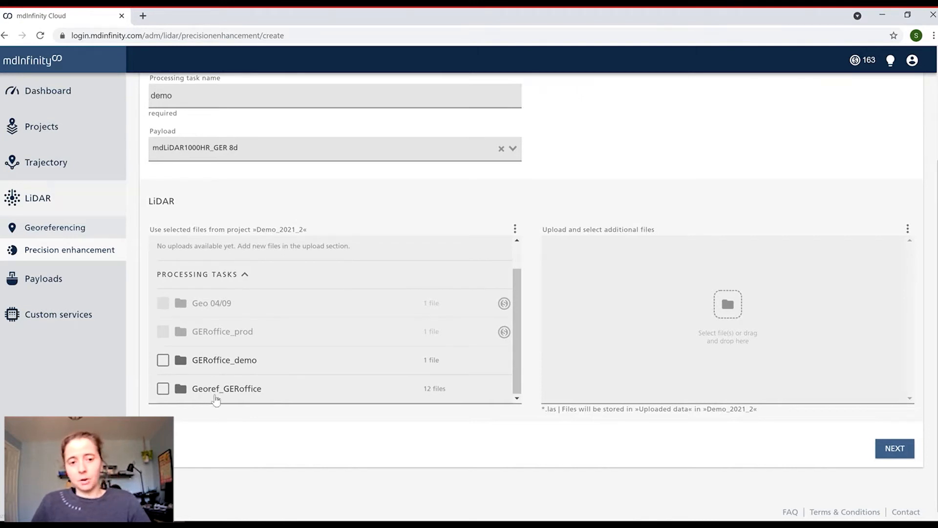
click(163, 389)
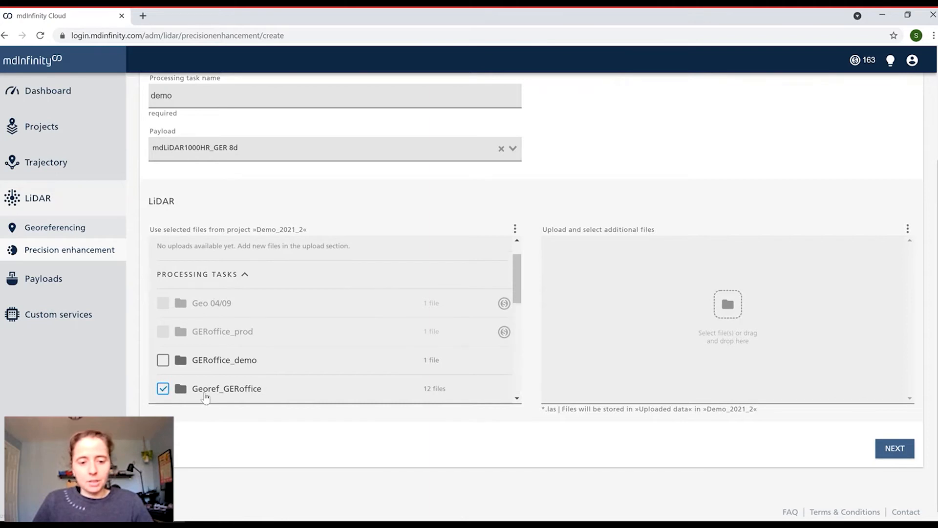
scroll(237, 381, down, 4)
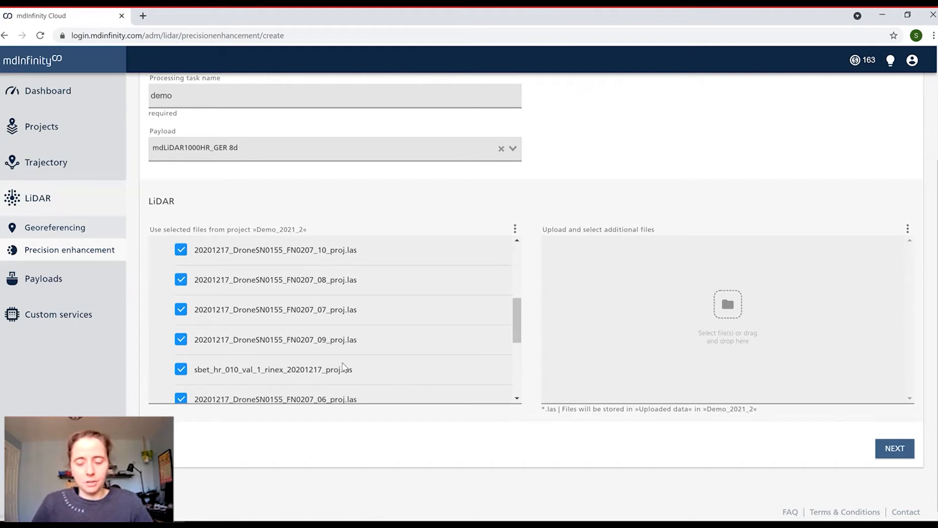
- Exclude 20201217_DroneSN0155_FN0207_10_proj.las from the LiDAR input, keeping the _08_proj.las file selected
scroll(220, 274, up, 1)
click(181, 305)
click(181, 335)
scroll(293, 327, down, 1)
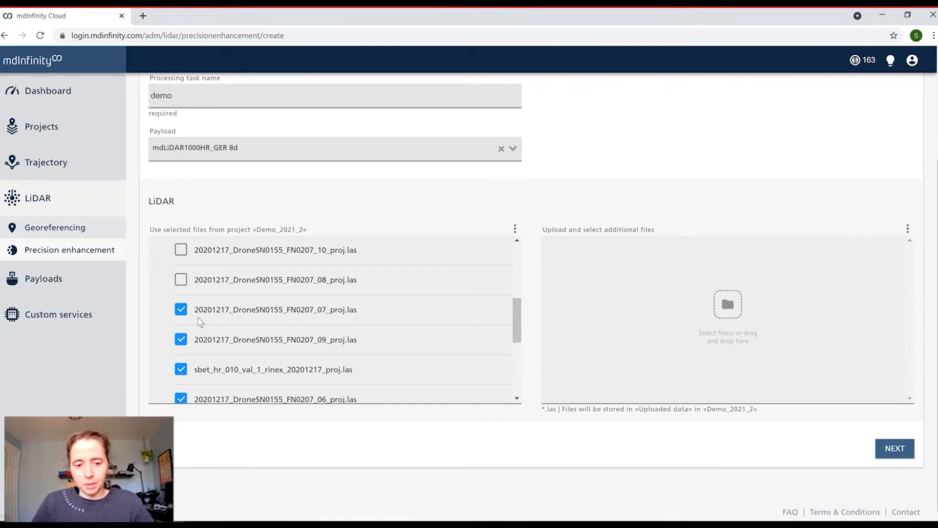
click(181, 281)
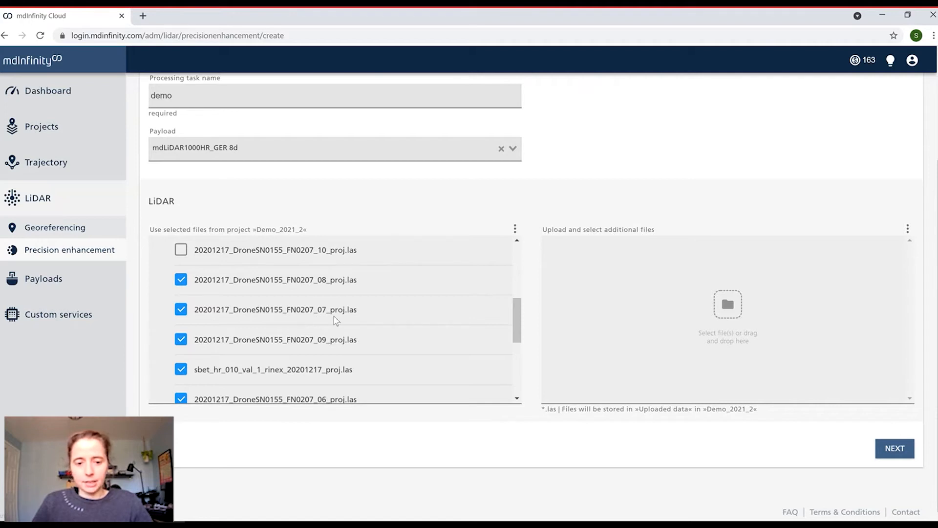
scroll(337, 320, up, 2)
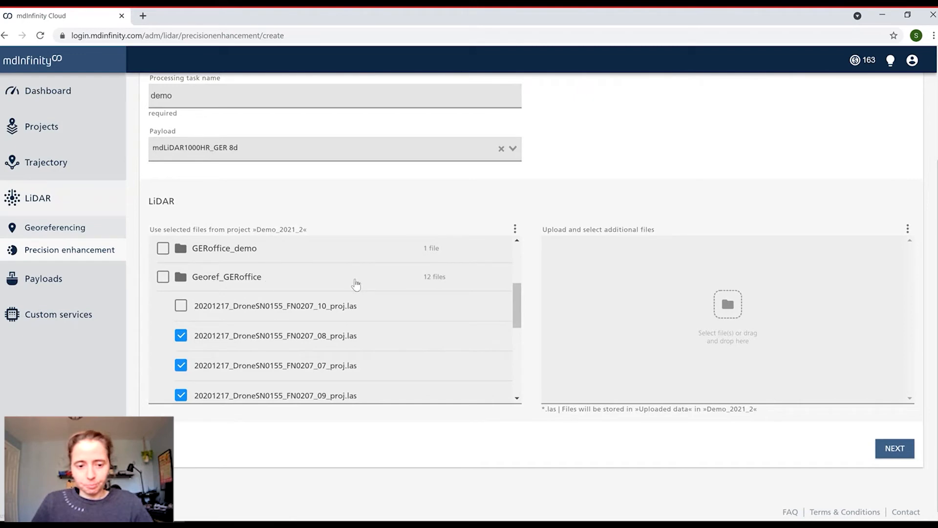
- Proceed to the output parameters and read the explanation of the average point cloud thickness
click(904, 446)
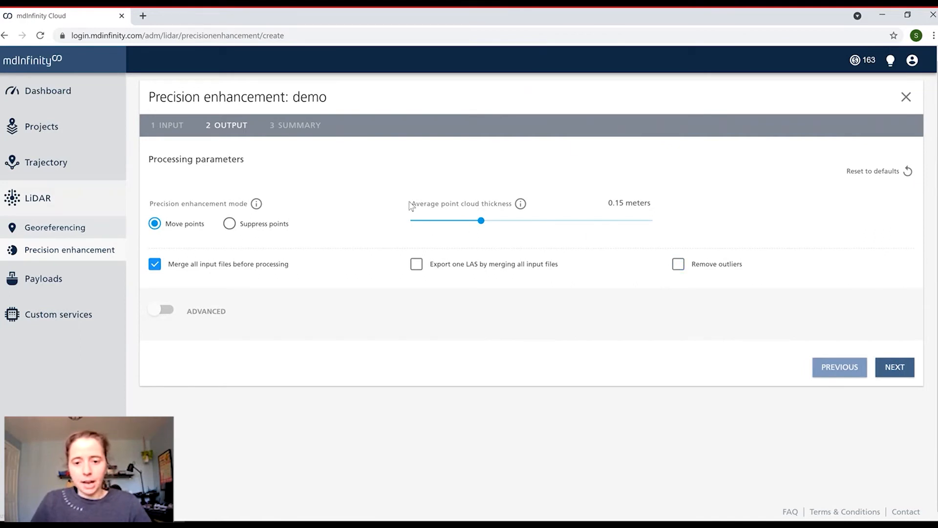
click(521, 205)
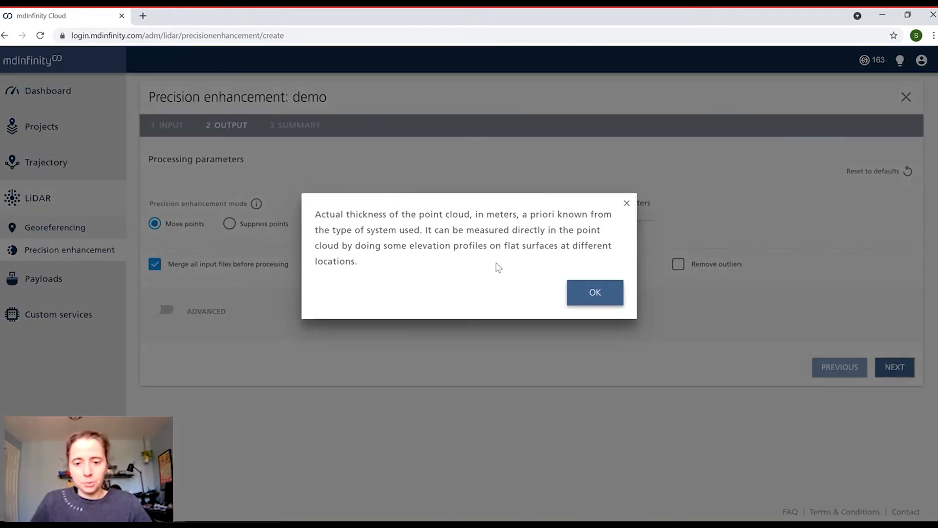
click(626, 203)
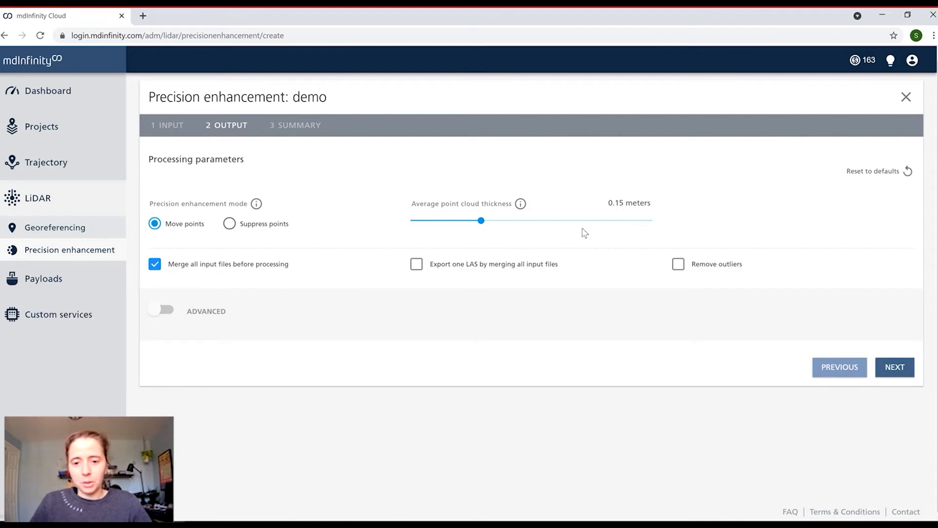
- Enable Remove outliers to show its detection settings, and close the enhancement without creating it
click(678, 265)
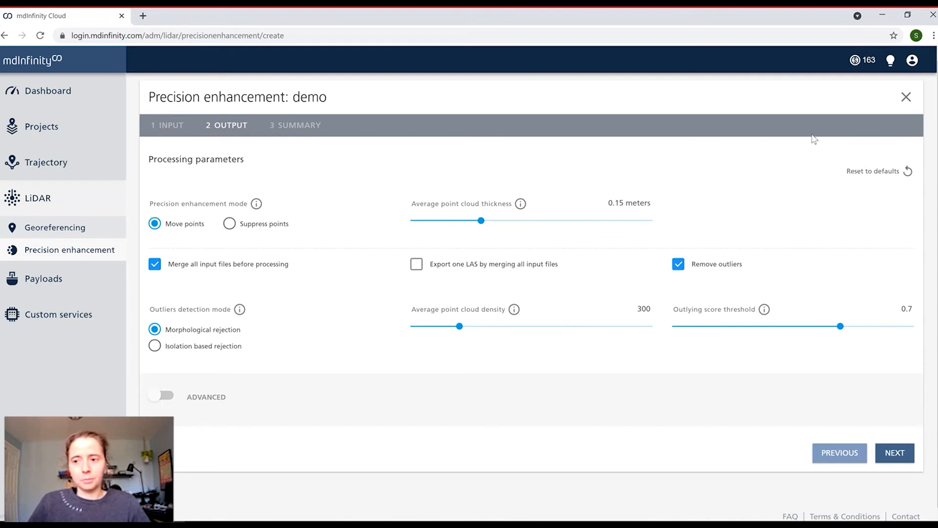
click(906, 97)
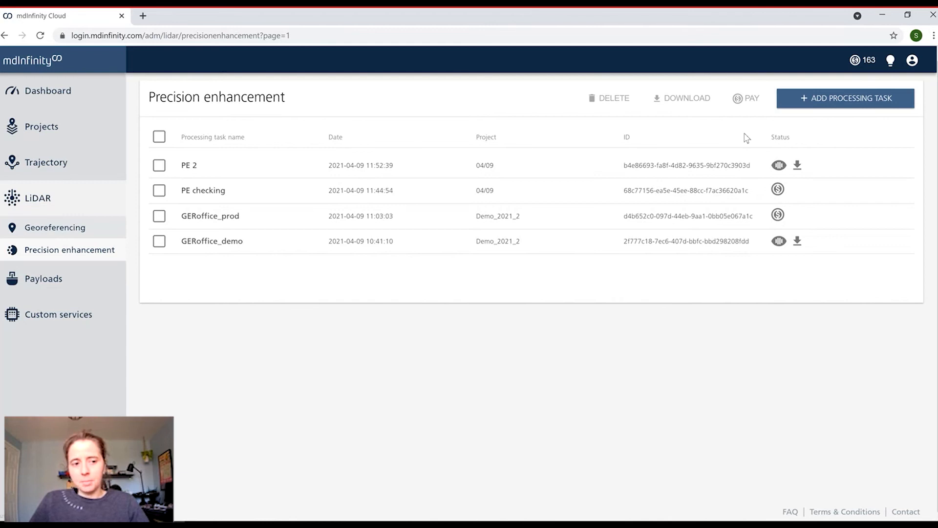
- Open the Downloads resources and review the mdInfinity Desktop v2021.1 feature list and specifications
click(890, 66)
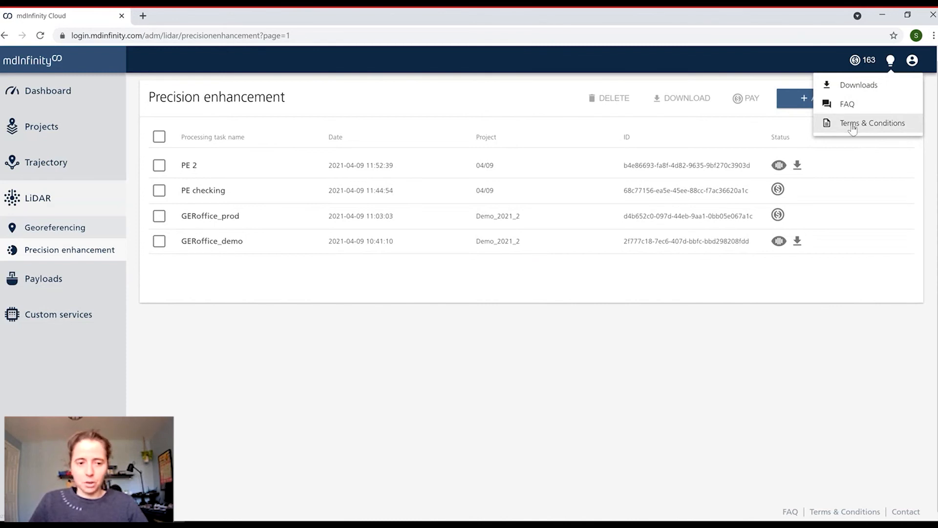
click(861, 92)
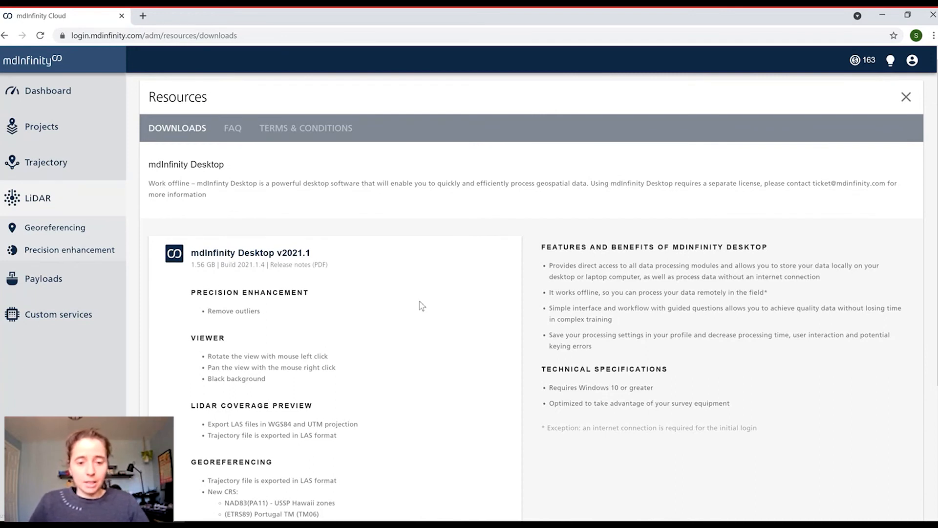
scroll(424, 293, down, 1)
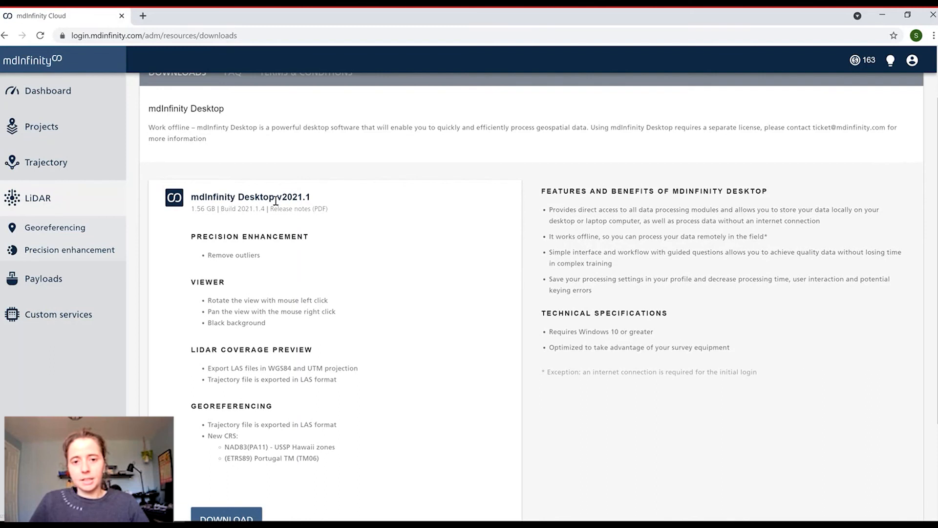
scroll(396, 211, down, 1)
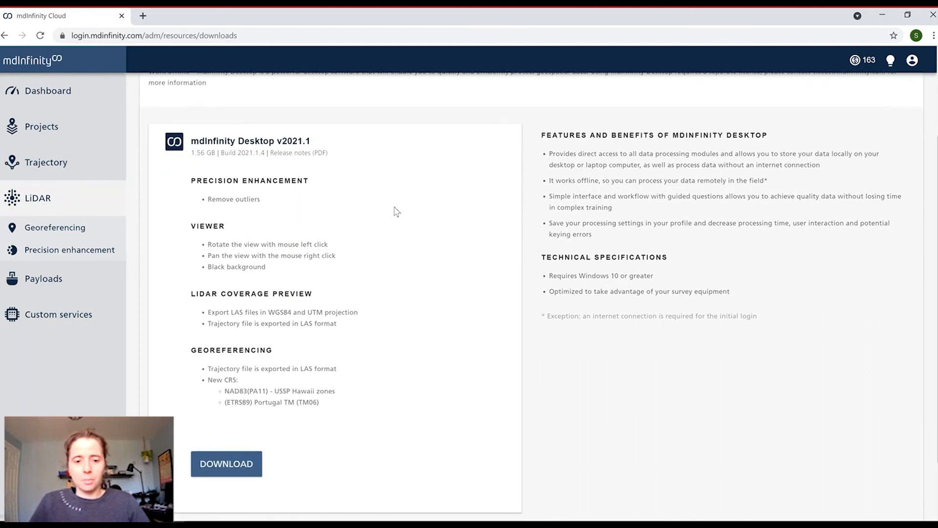
scroll(397, 215, up, 1)
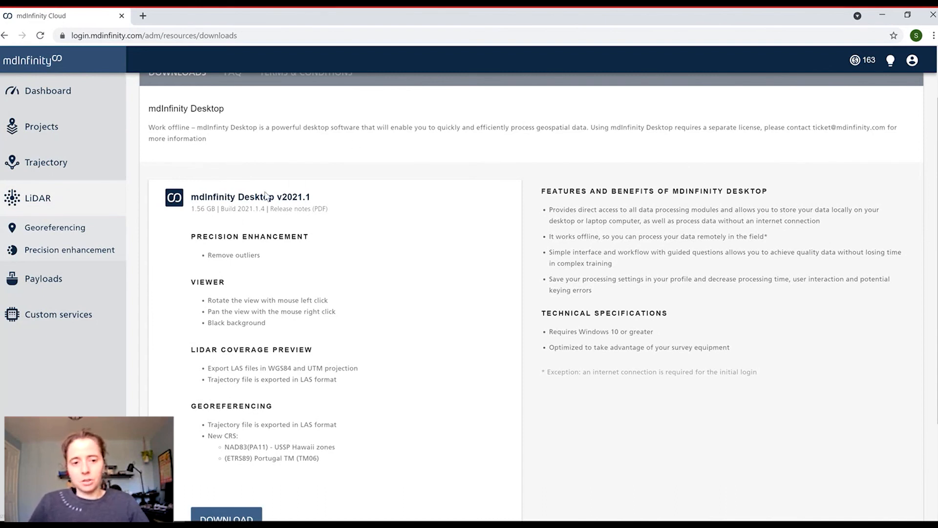
scroll(373, 239, down, 1)
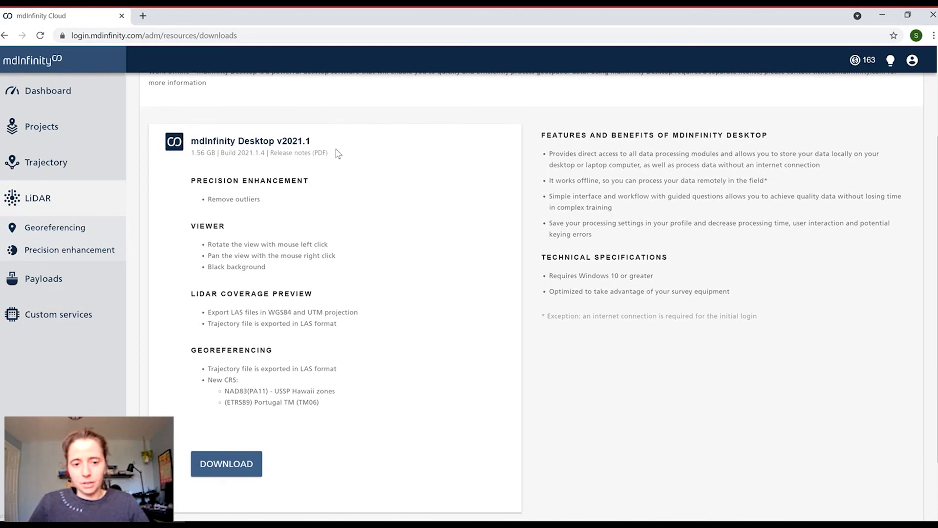
scroll(279, 220, up, 2)
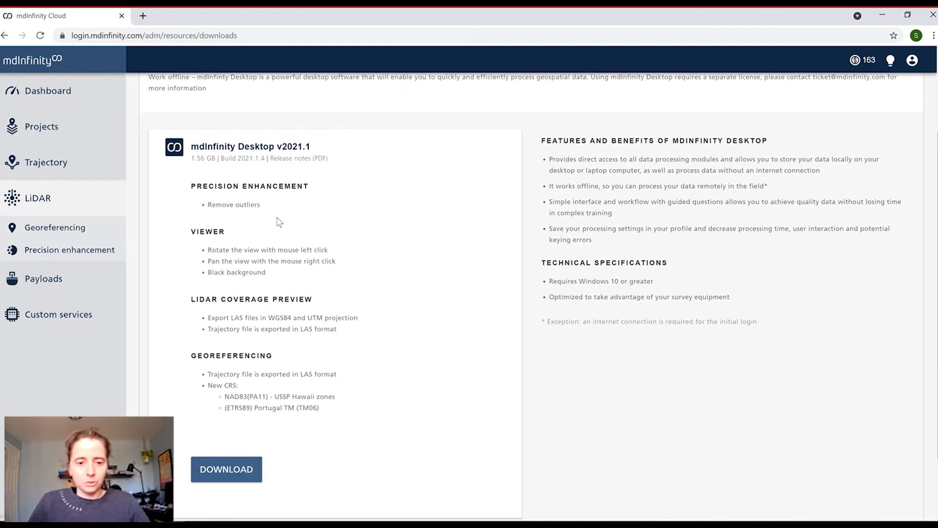
scroll(299, 218, down, 2)
drag(196, 180, 337, 407)
click(337, 406)
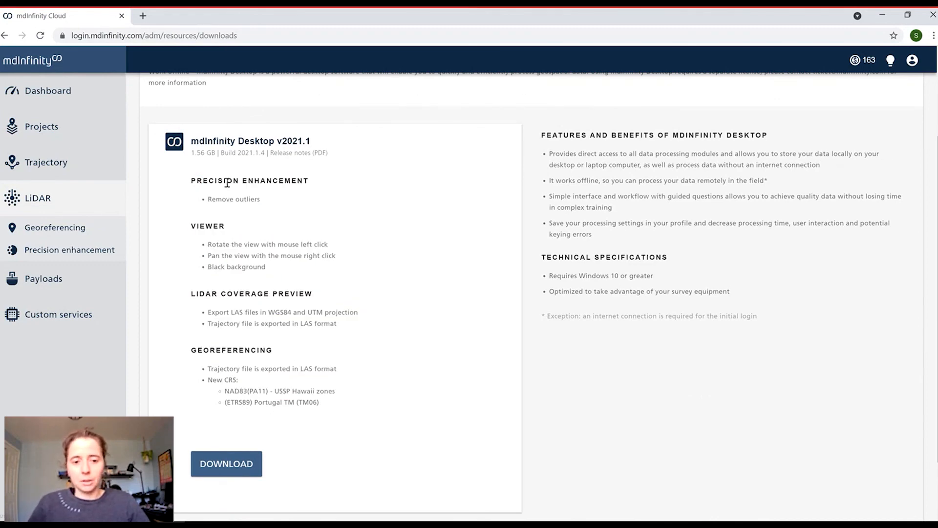
- Open the mdInfinity Desktop v2021.1 release notes PDF, skim it and return to the downloads page
click(302, 156)
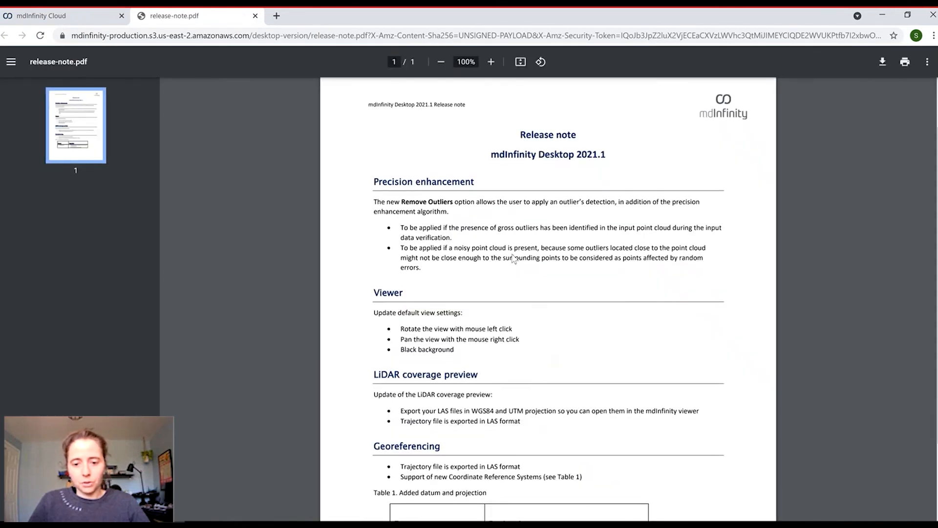
scroll(513, 254, down, 2)
click(74, 19)
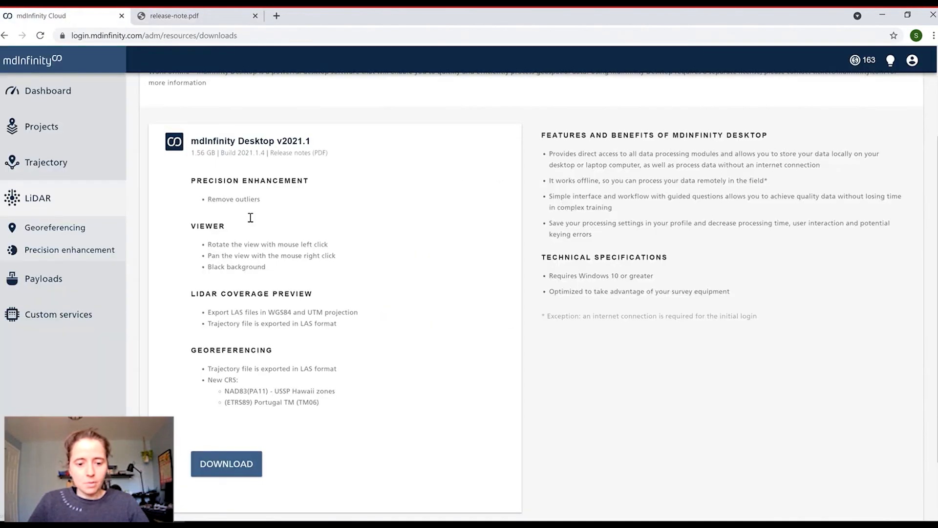
- Download the mdInfinity Desktop v2021.1 installer
click(239, 471)
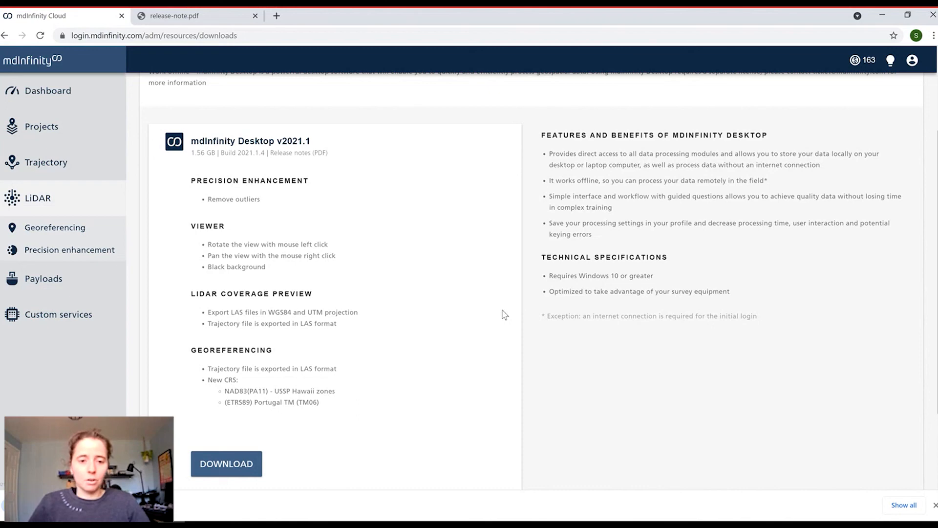
scroll(435, 271, up, 1)
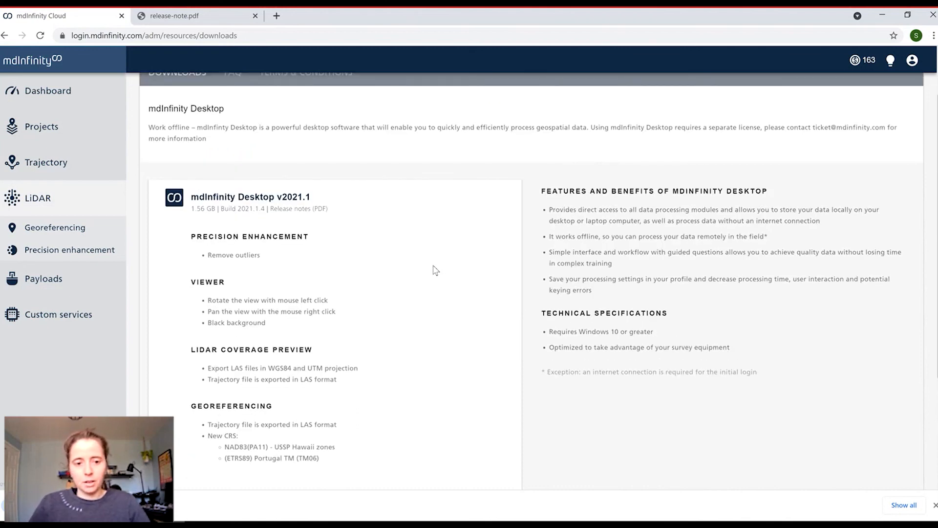